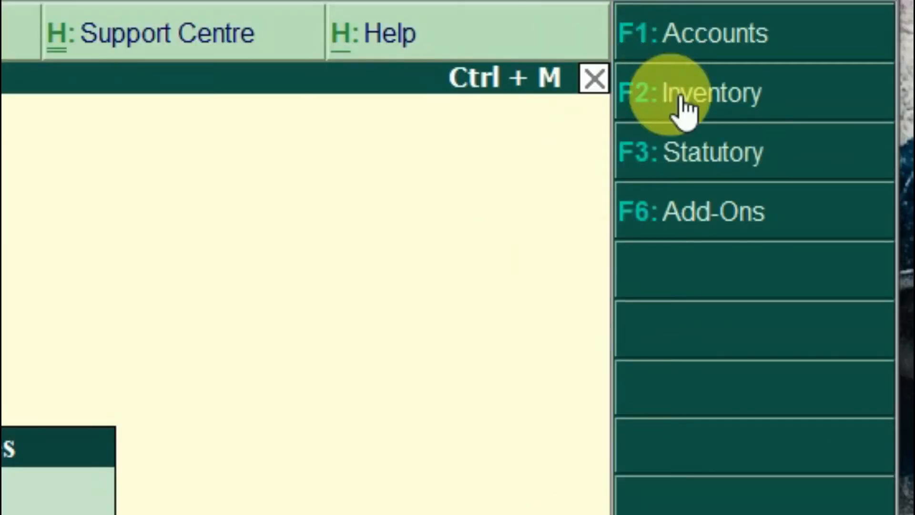
Step: Review the Maintain multiple Godowns option in the company's inventory features and accept the settings
left_click(682, 99)
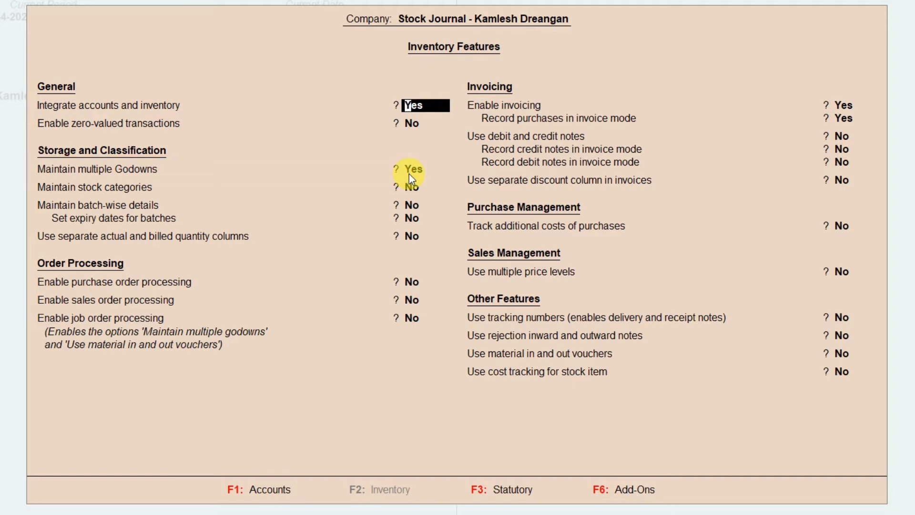
key("ctrl+a")
key("Escape")
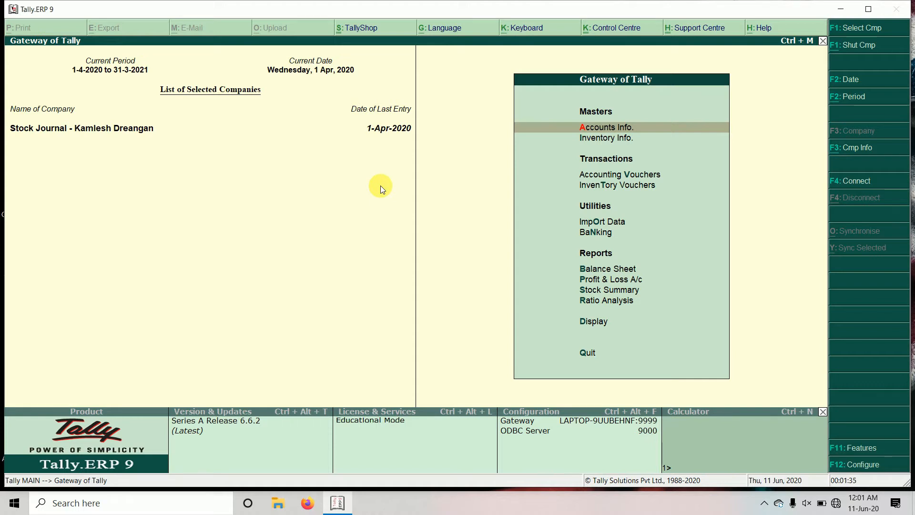
Step: Open purchase voucher No. 1 from the Day Book for alteration and advance to the godown allocation of Samsung A.C
key("d")
key("y")
key("Return")
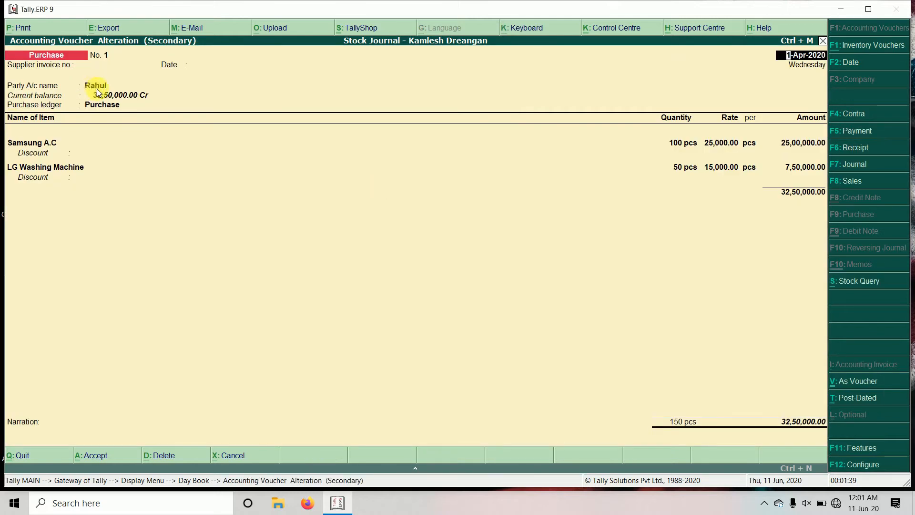
key("Return")
key("Return")
key("Return")
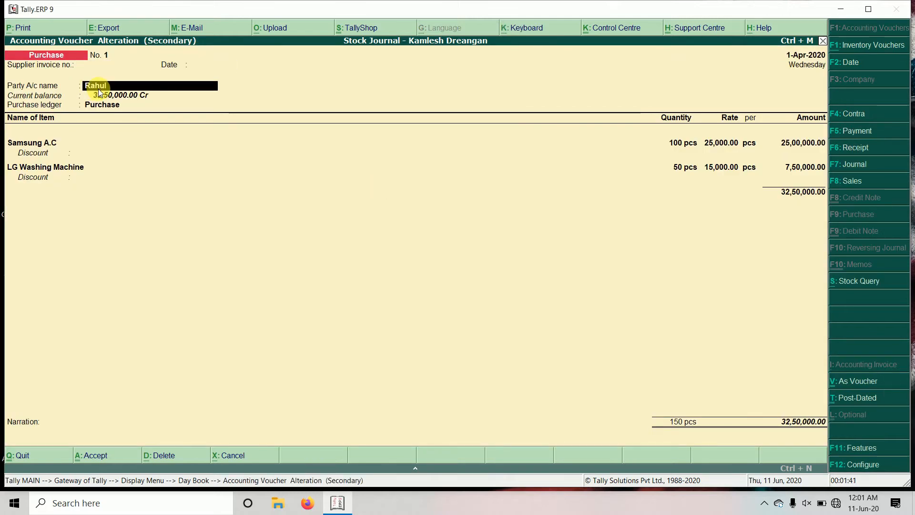
key("Return")
key("Return")
key("Return")
key("Return")
key("Return")
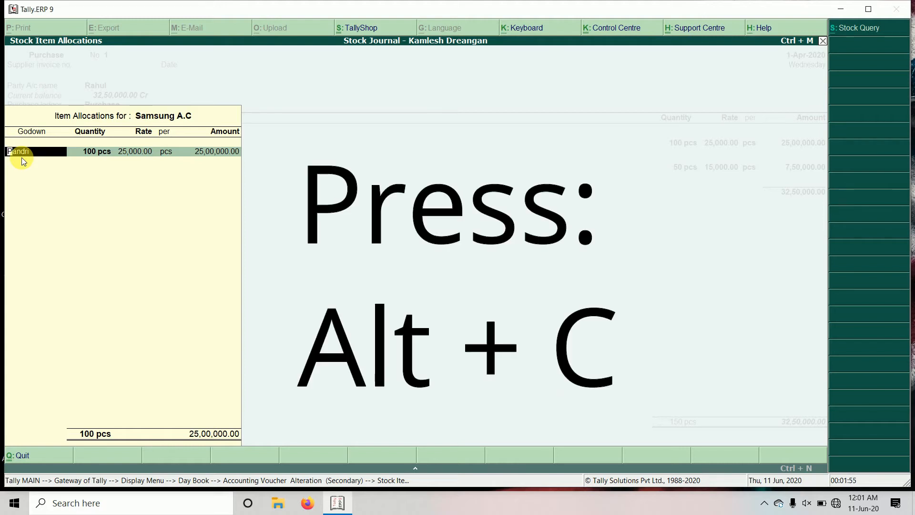
key("alt+c")
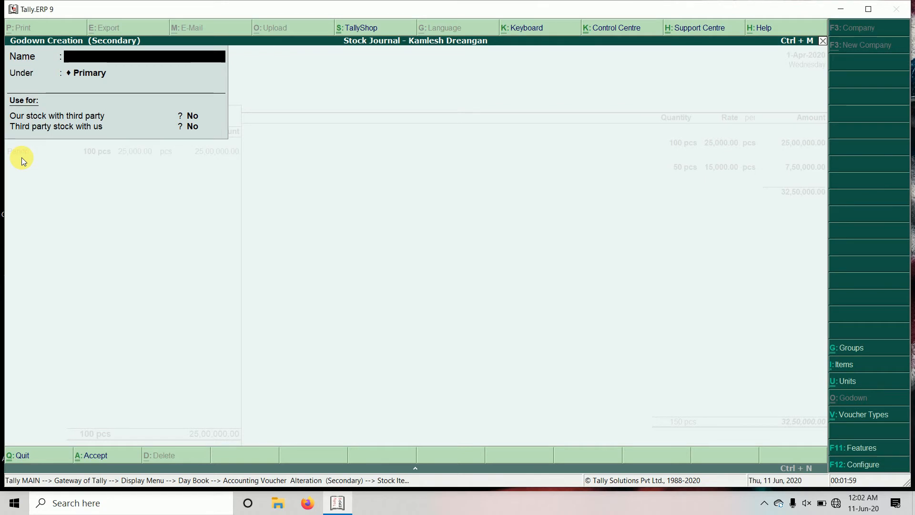
key("Escape")
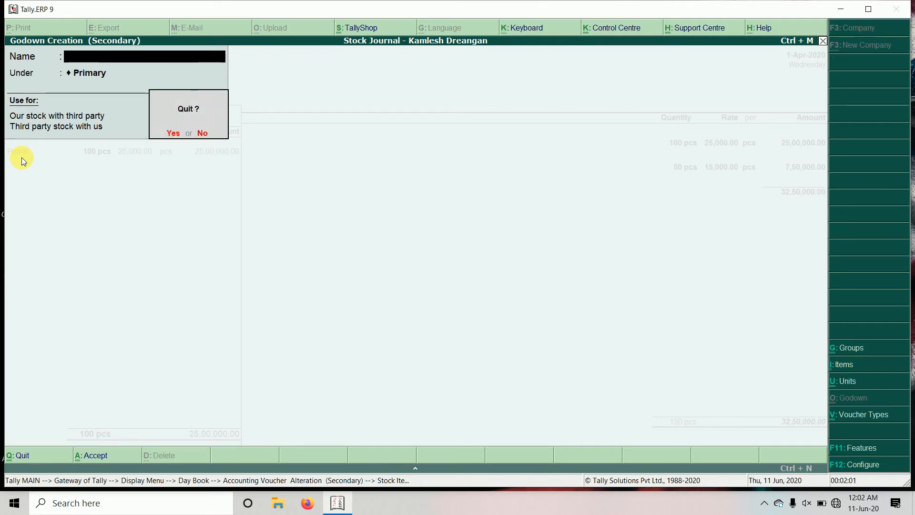
key("y")
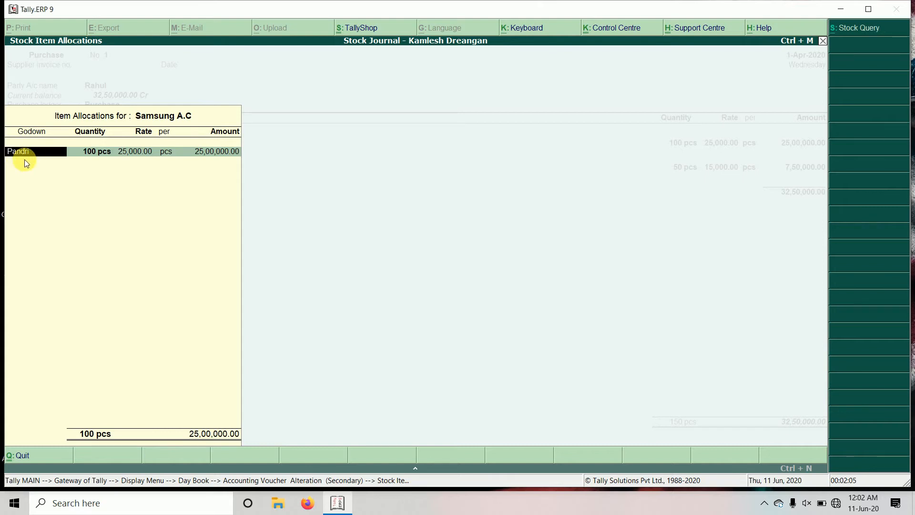
Step: Accept the Samsung A.C allocation of 100 pcs to the Pandri godown and advance to the LG Washing Machine line
key("Return")
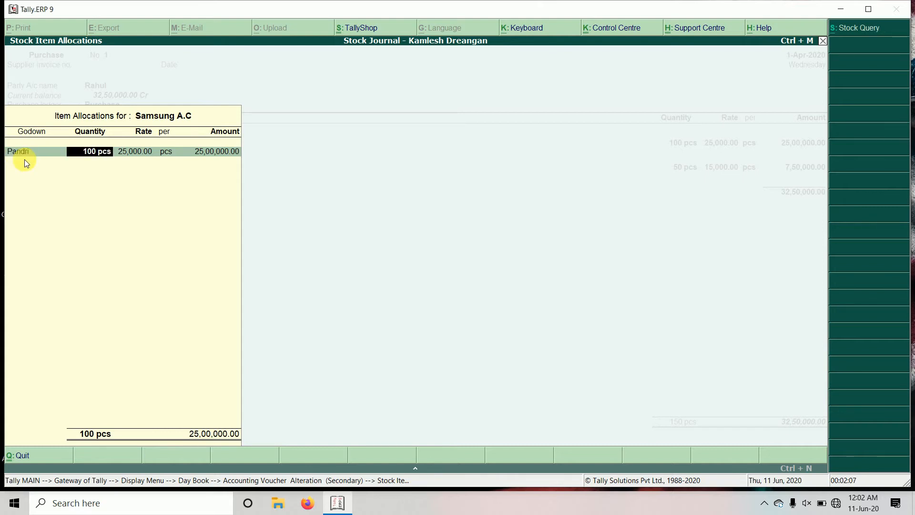
key("Return")
key("Return")
key("Return")
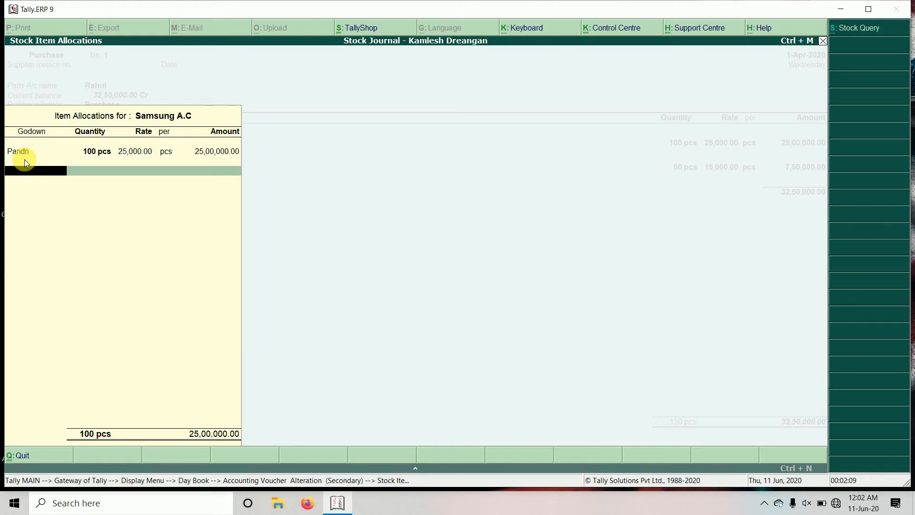
key("Return")
key("Return")
key("Return")
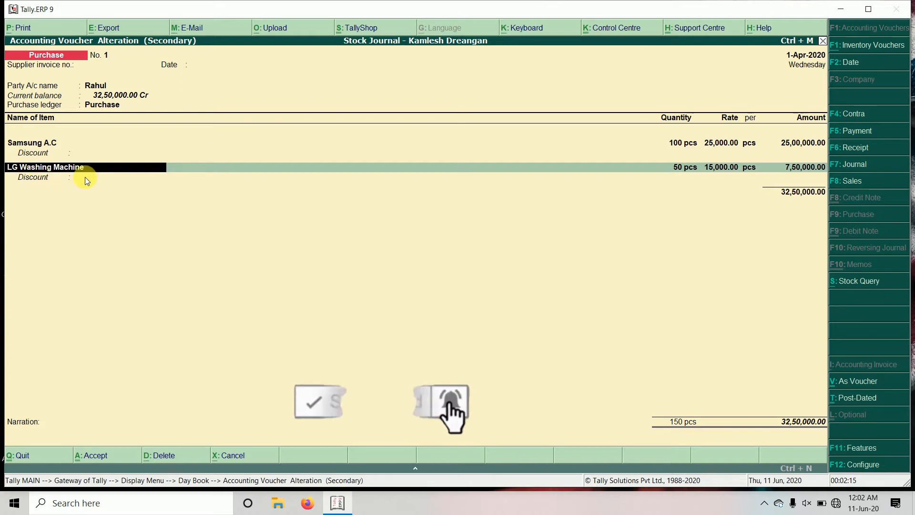
Step: Accept the LG Washing Machine allocation of 50 pcs to the Pandri godown and save the purchase voucher
key("Return")
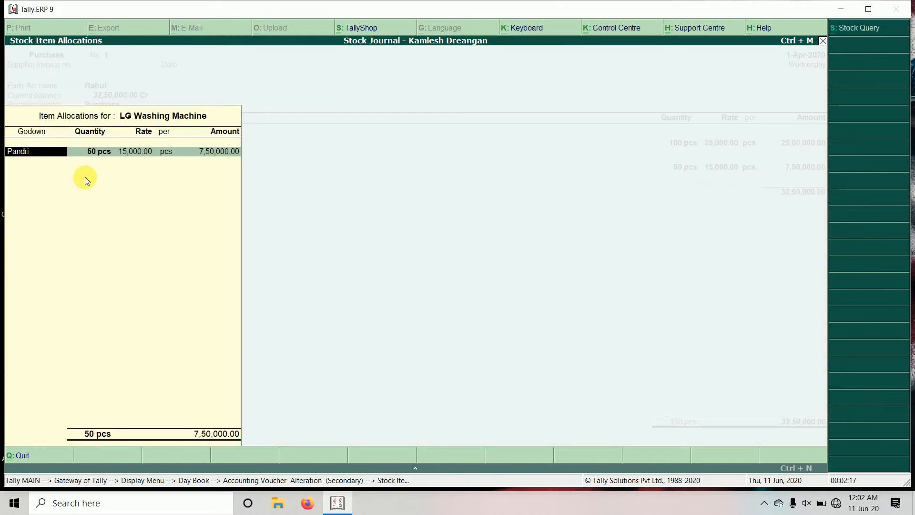
key("Return")
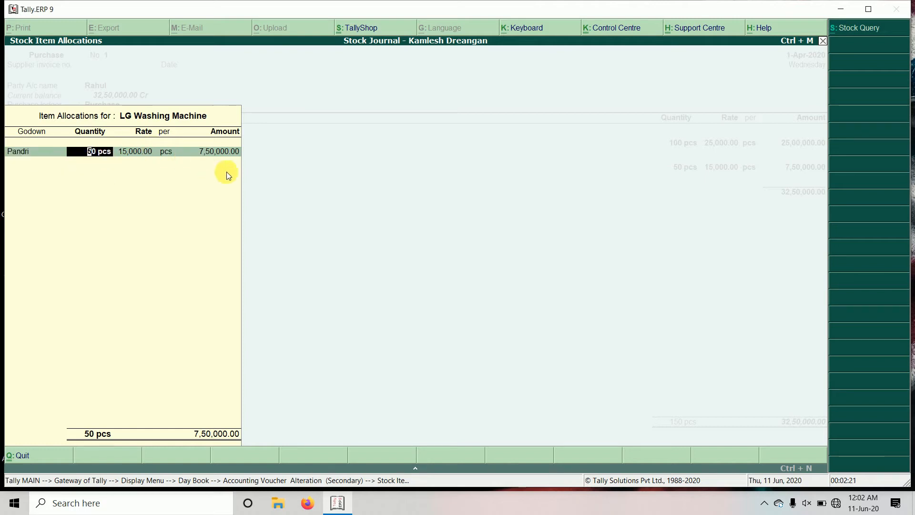
key("Return")
key("Return")
key("Return")
key("Return")
key("Return")
key("Return")
key("Return")
key("Return")
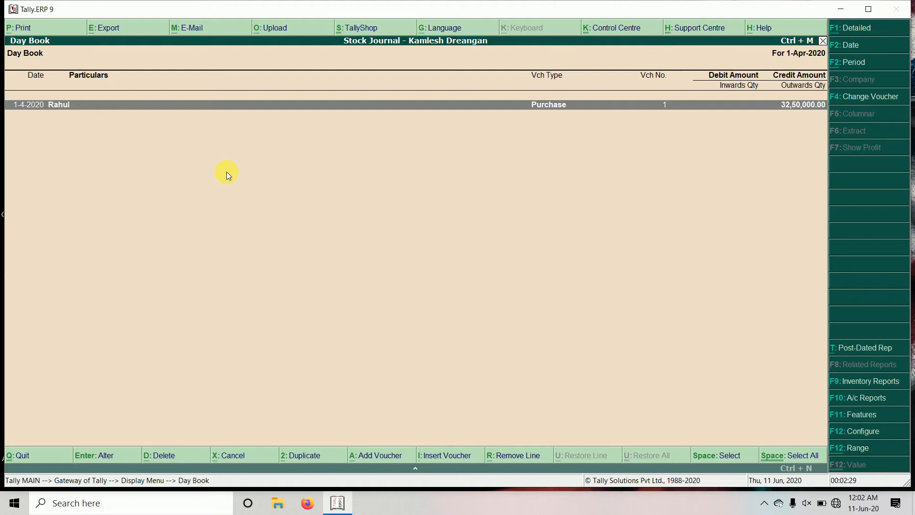
Step: Leave the Day Book, return to the Gateway of Tally and open the Statements of Inventory among the display reports
key("Escape")
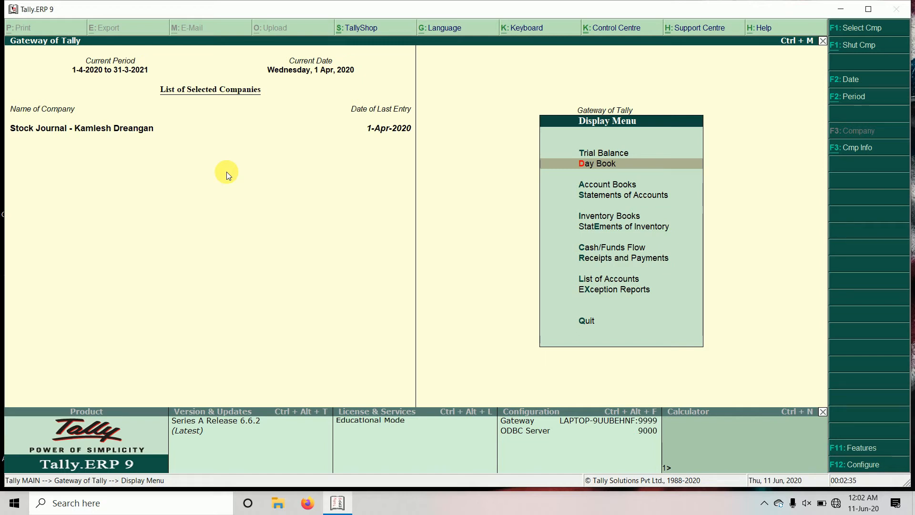
key("Escape")
key("Down")
key("Down")
key("Down")
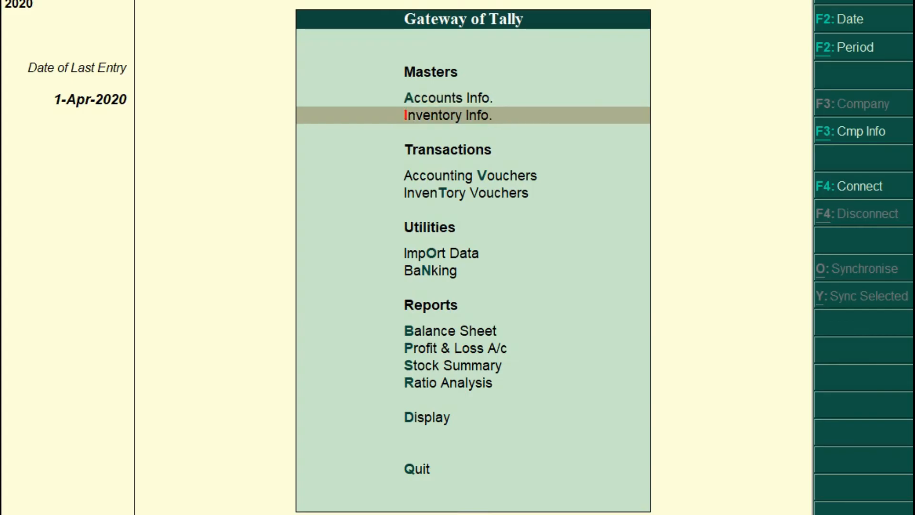
key("Down")
key("Down")
key("Down")
key("Down")
key("Down")
key("Down")
key("Down")
key("Down")
key("Down")
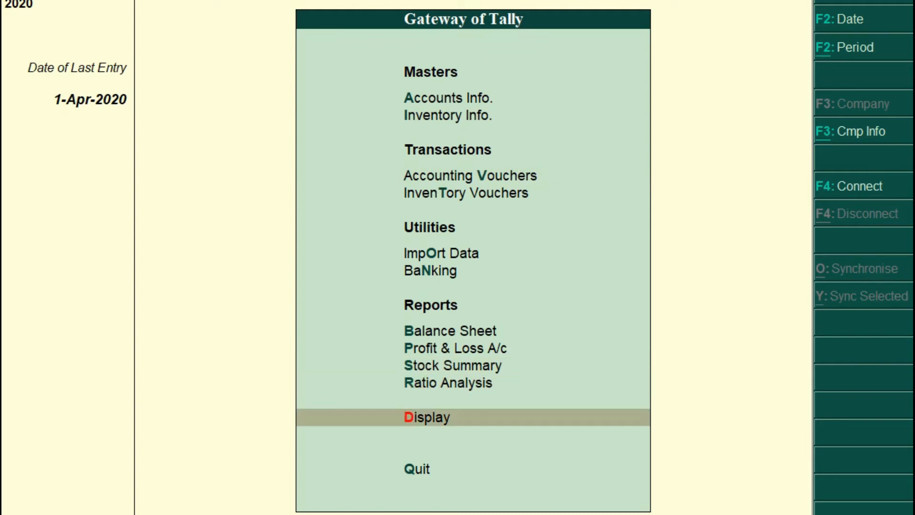
key("Return")
key("Down")
key("Down")
key("Down")
key("Down")
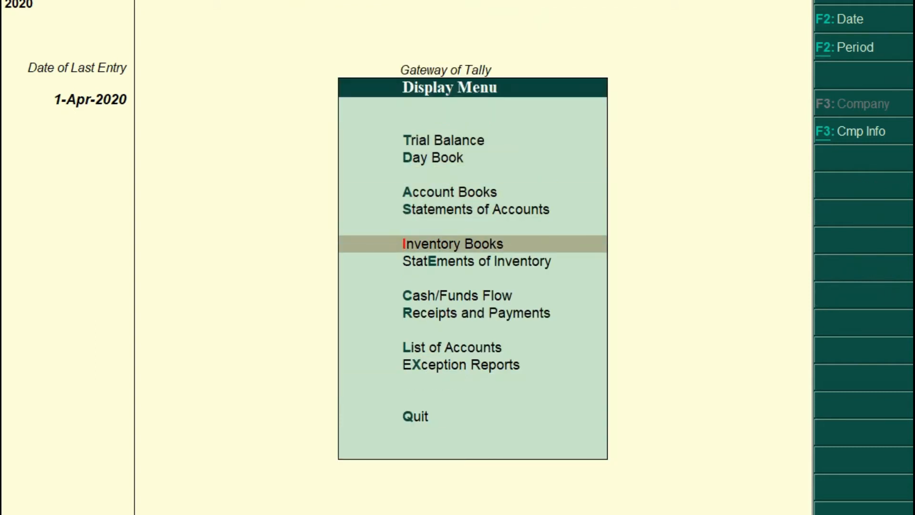
key("Down")
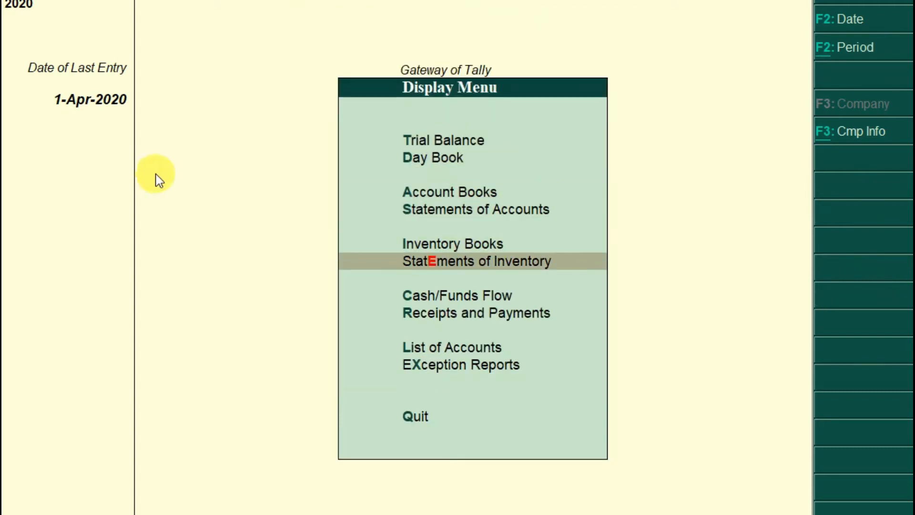
left_click(418, 273)
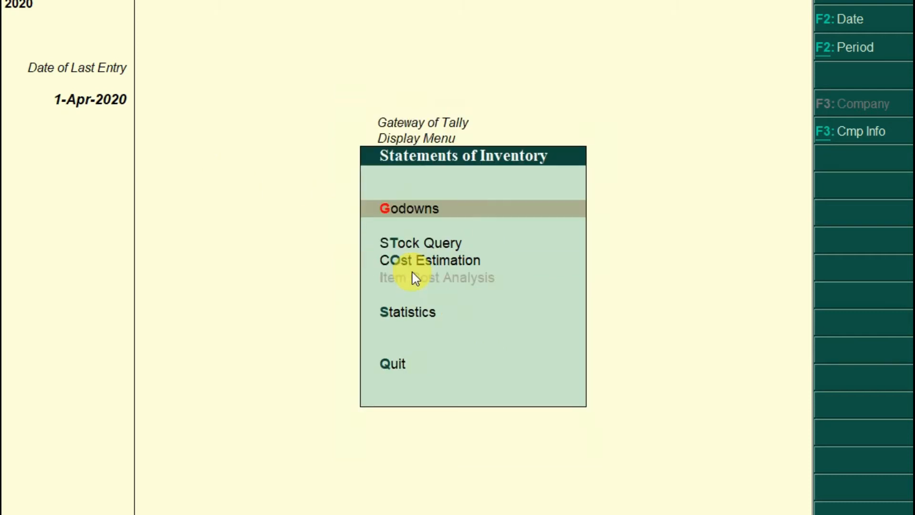
Step: Display the godown summary for Pandri to check its closing stock, and return to the godown list
left_click(422, 217)
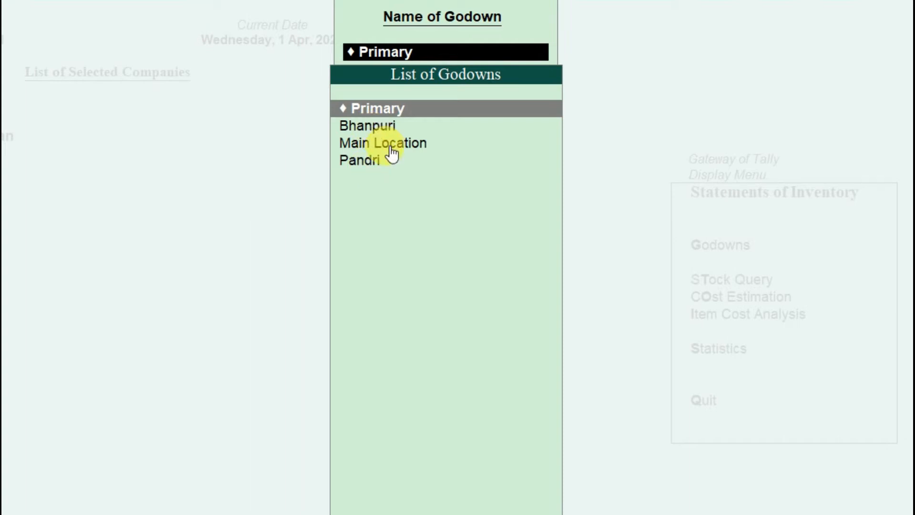
key("Down")
key("Down")
key("Down")
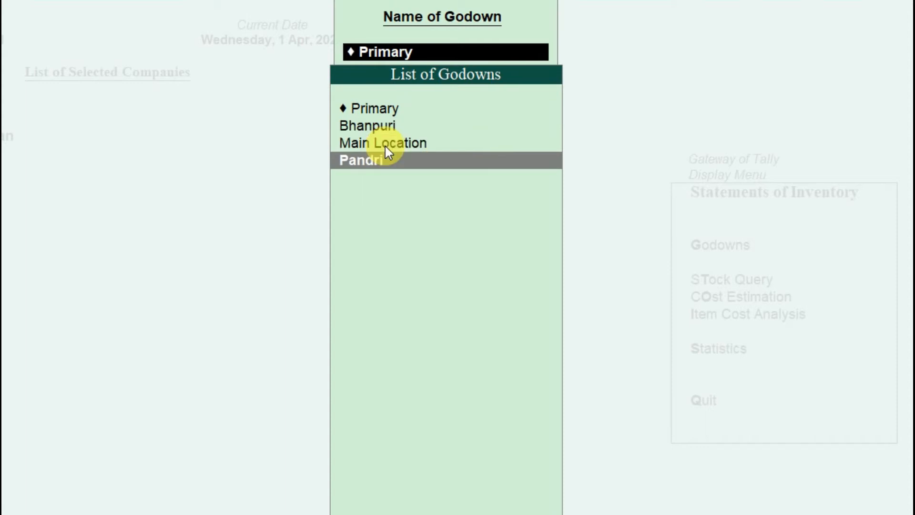
key("Return")
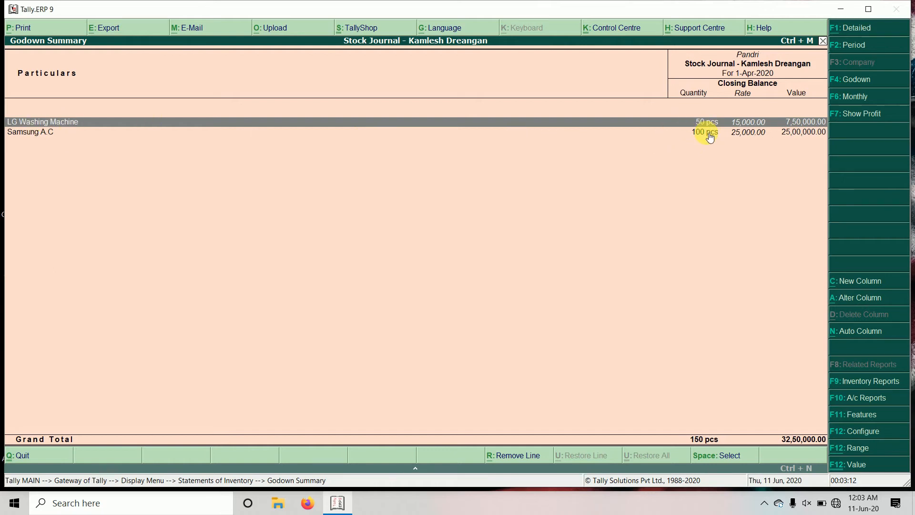
key("Escape")
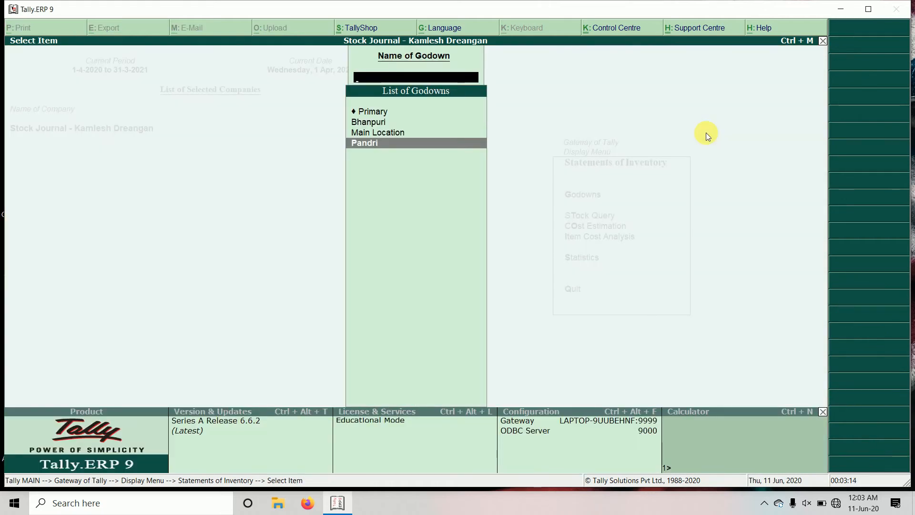
Step: Display the godown summary for Bhanpuri to check its closing stock, and return to the Gateway of Tally
key("Up")
key("Up")
key("Return")
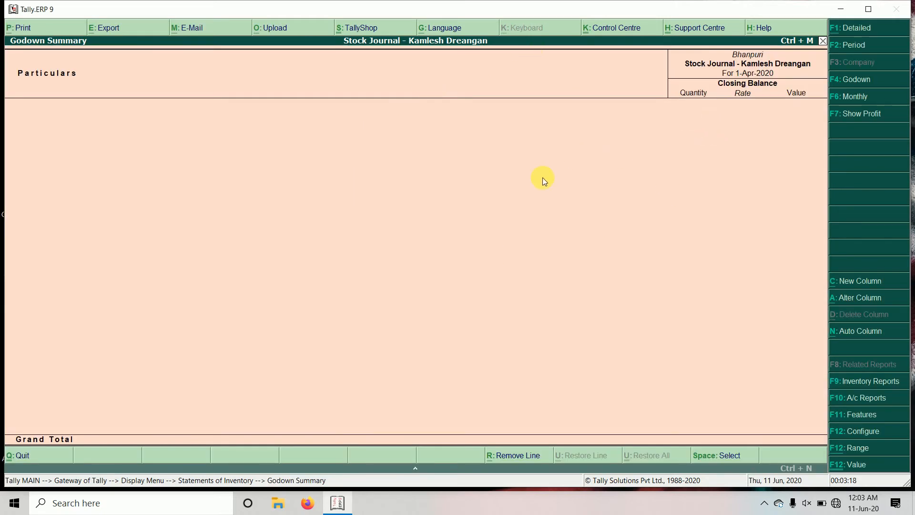
key("Escape")
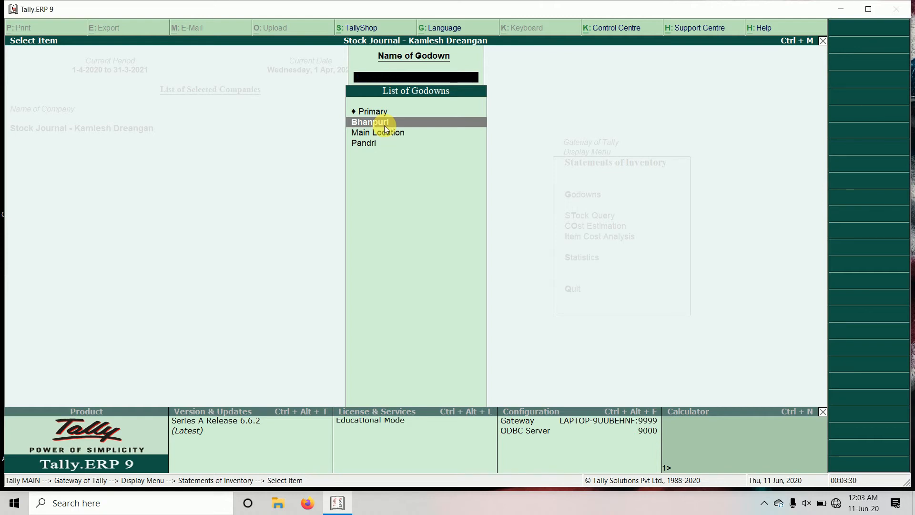
key("Escape")
key("Escape")
key("Escape")
key("Escape")
key("n")
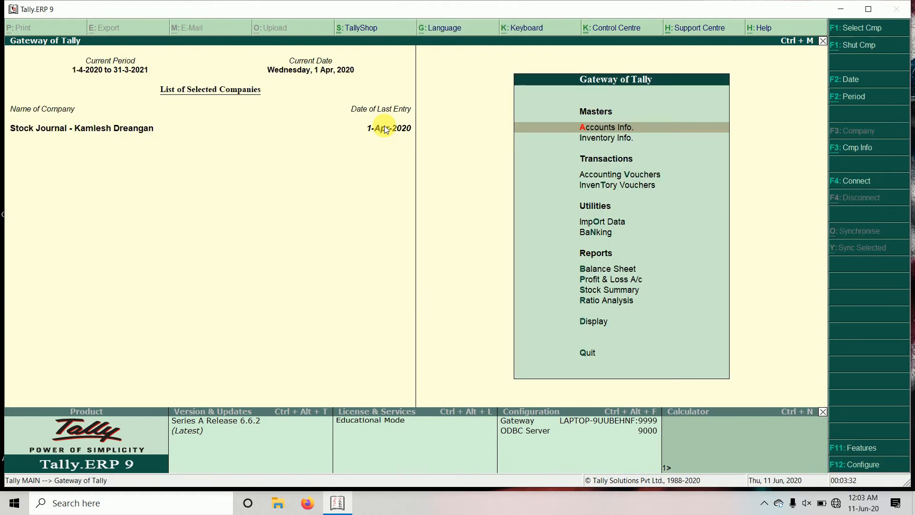
key("Down")
key("Down")
key("Down")
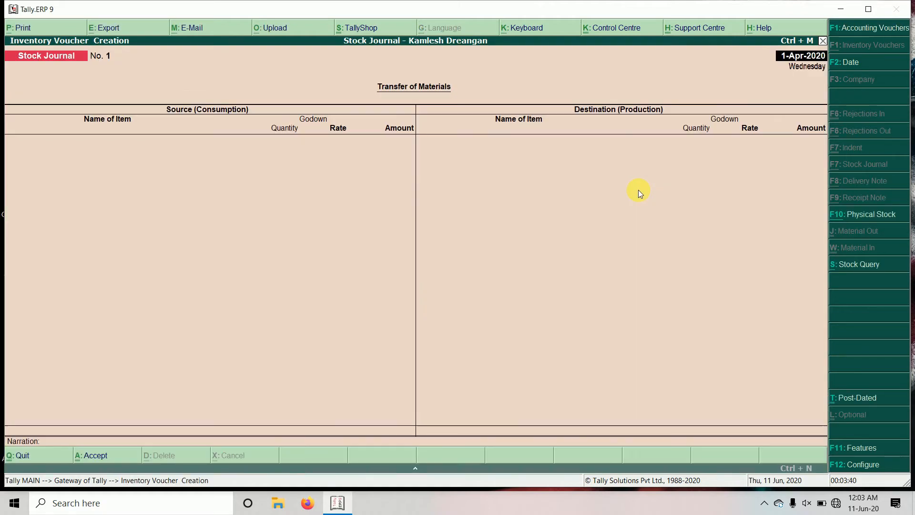
left_click(641, 193)
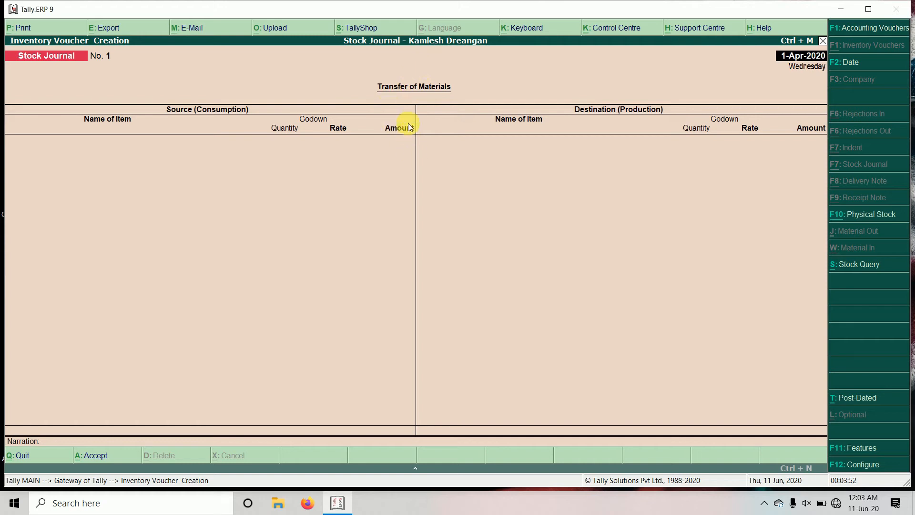
key("Escape")
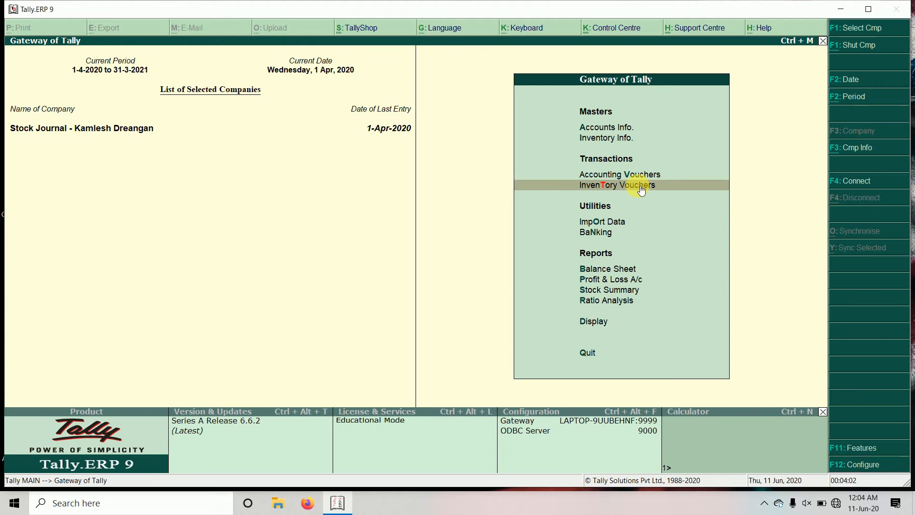
Step: Open a new Stock Journal voucher from the accounting vouchers
key("Up")
key("Return")
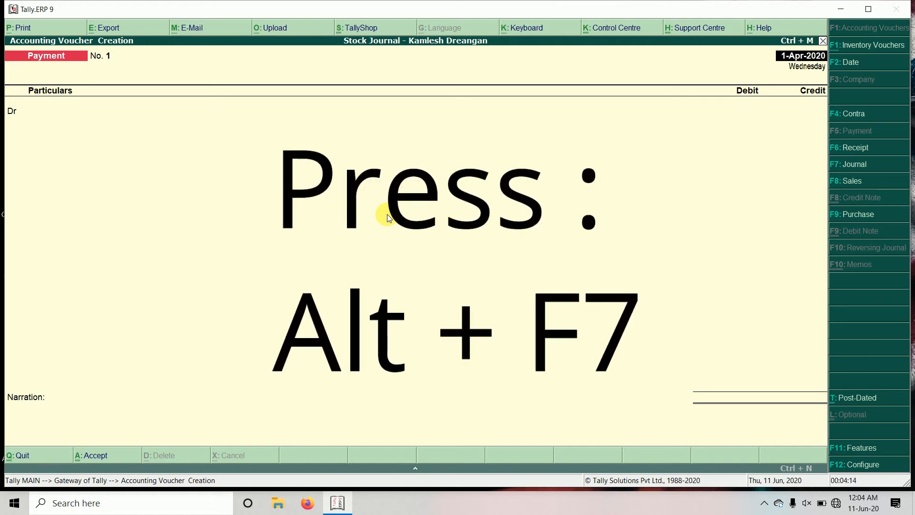
key("alt+F7")
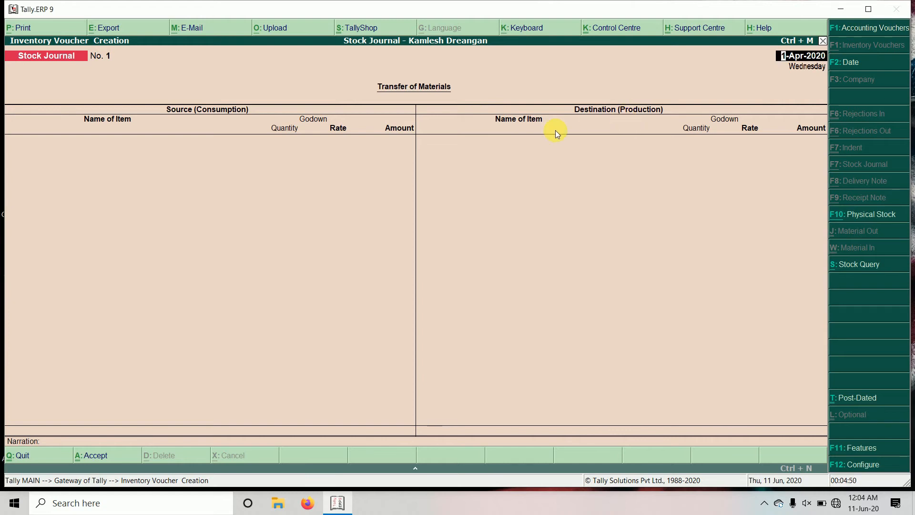
Step: Keep the voucher date 1-Apr-2020 and choose Samsung A.C as the source item of the transfer
key("Return")
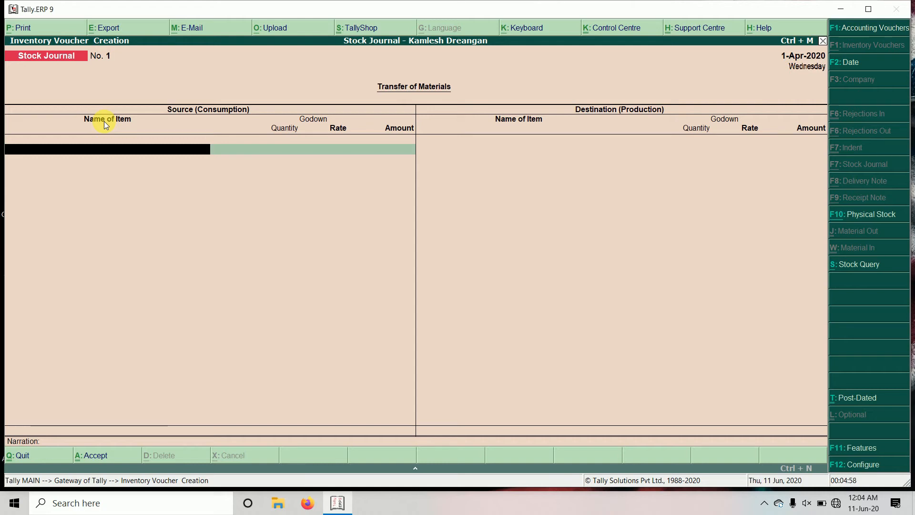
type("S")
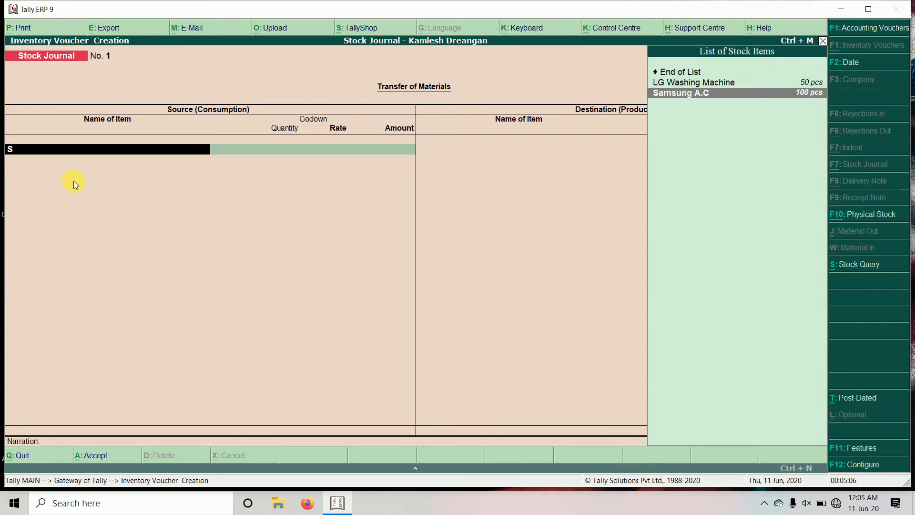
key("Return")
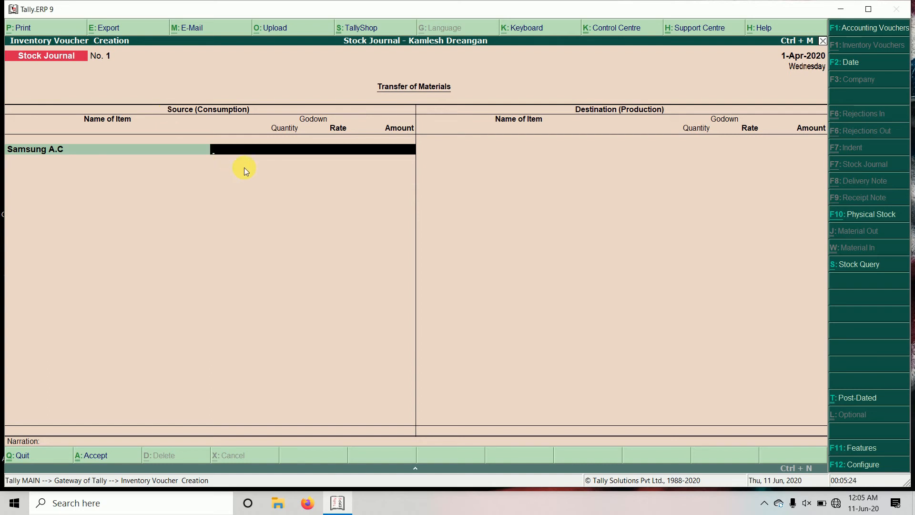
Step: Set the Samsung A.C source entry to godown Pandri with 30 pcs, keeping the default rate and amount
type("Pandri")
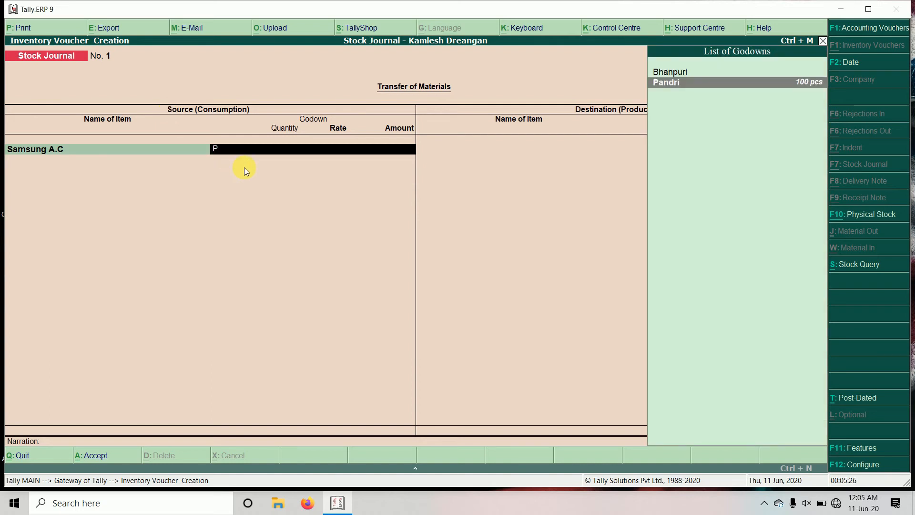
key("Return")
type("30 pcs")
key("Return")
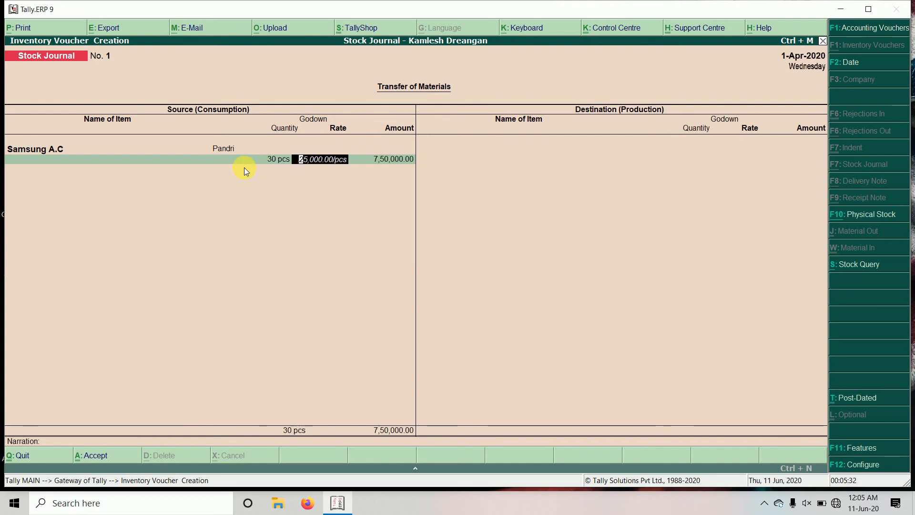
key("Return")
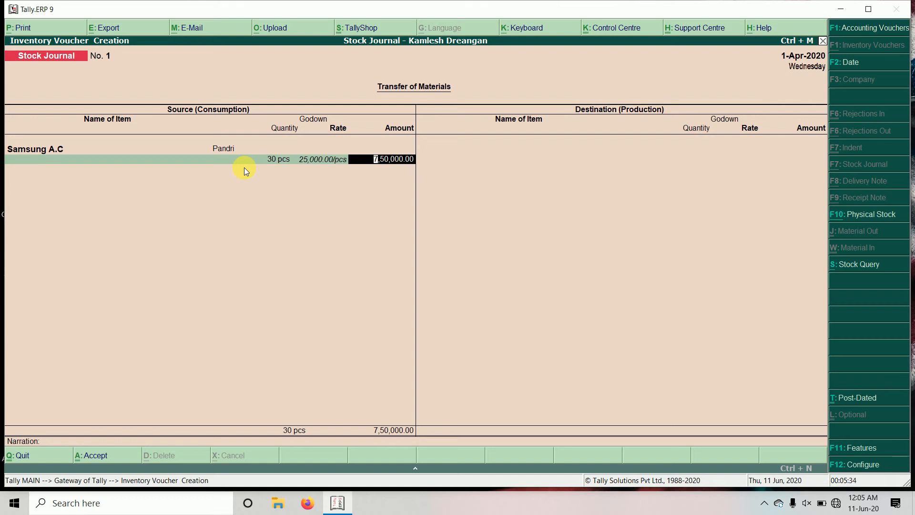
key("Return")
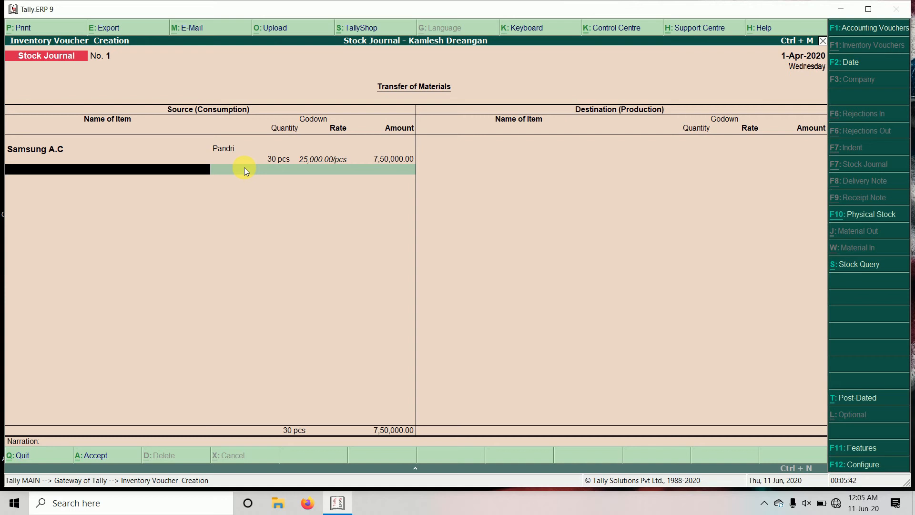
Step: Add LG Washing Machine as a source item from Pandri with 40 pcs at the default rate, and end the source list
type("L")
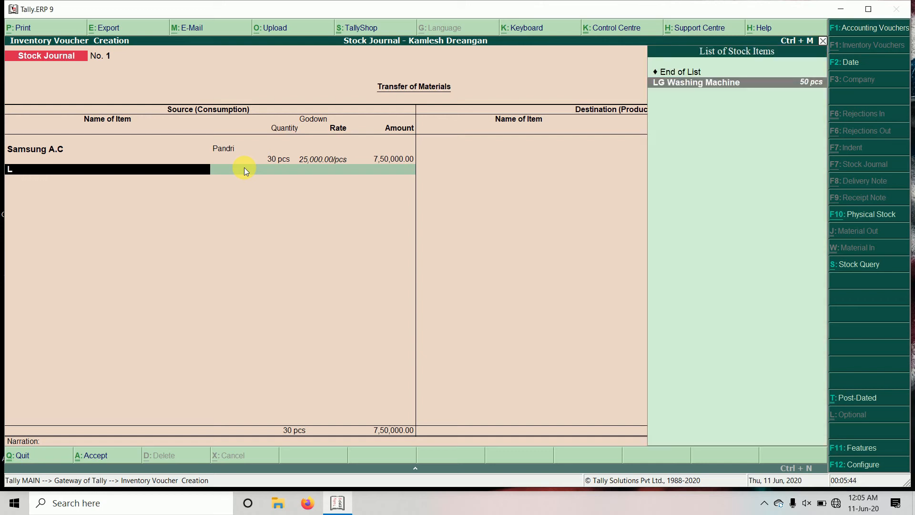
key("Return")
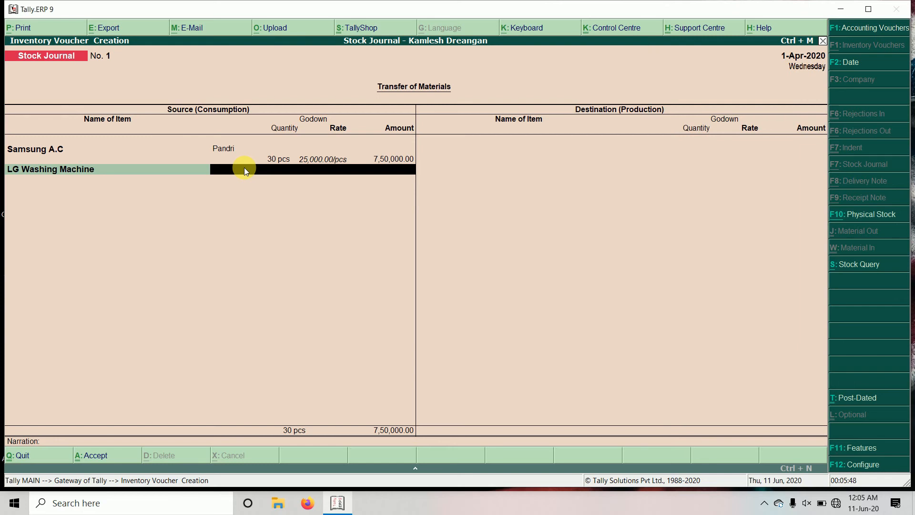
type("P")
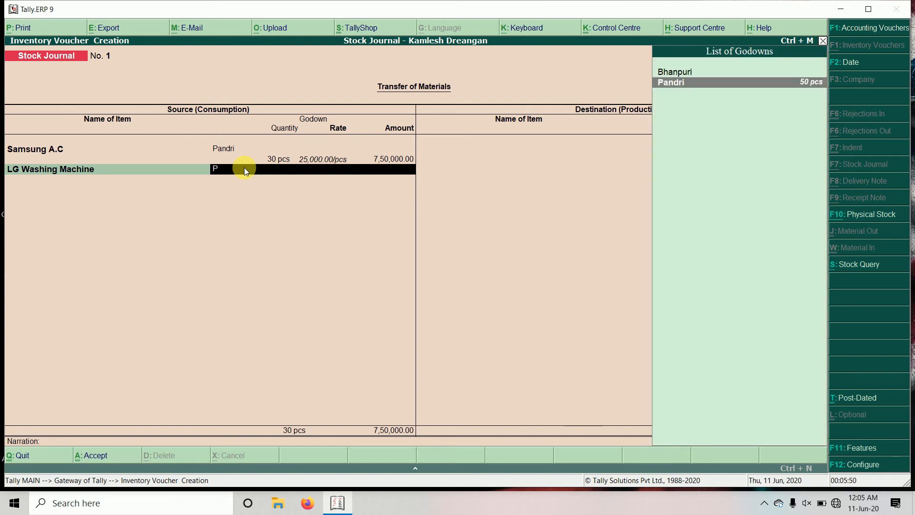
key("Return")
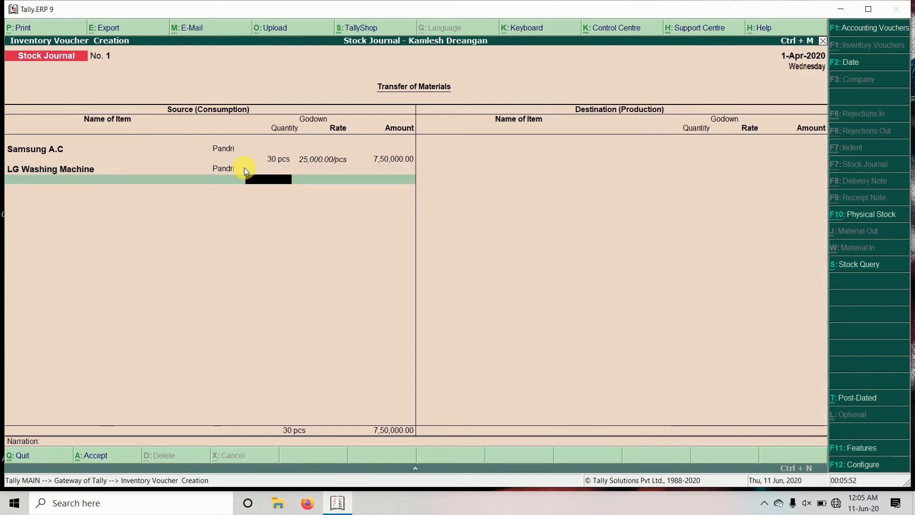
type("40")
key("Return")
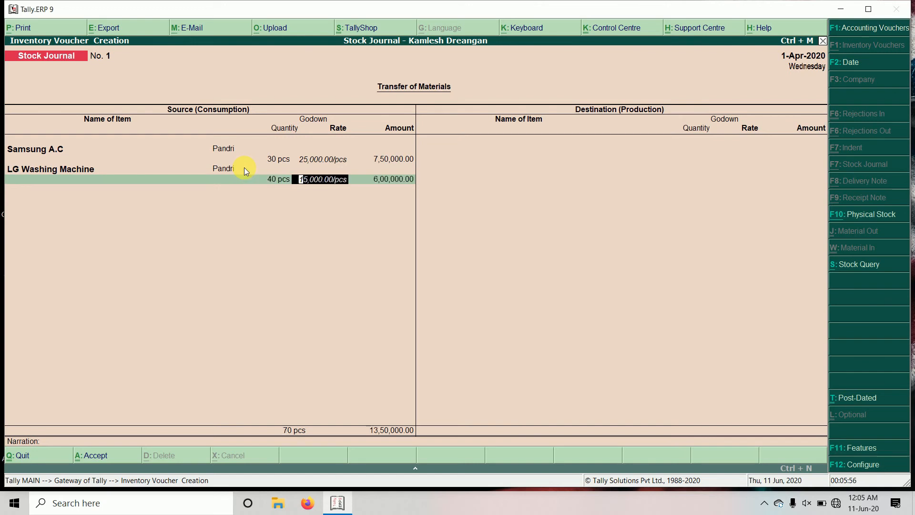
key("Return")
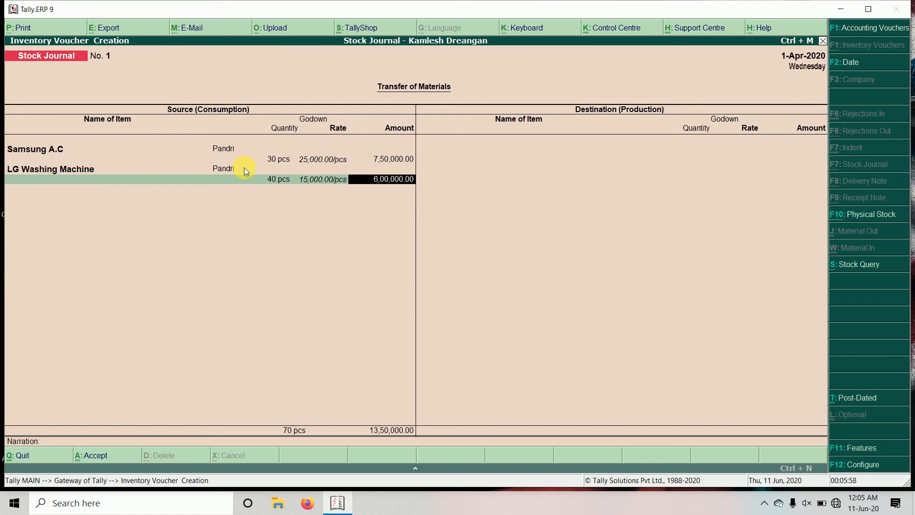
key("Return")
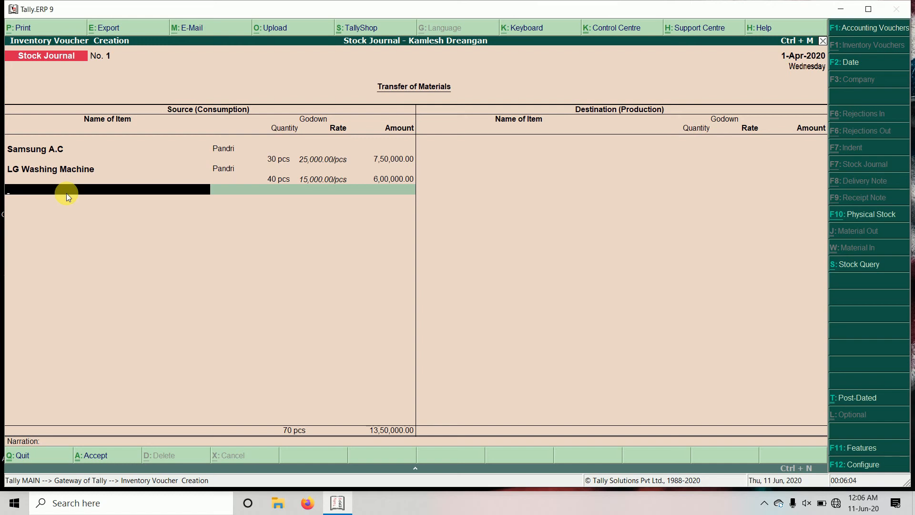
key("Return")
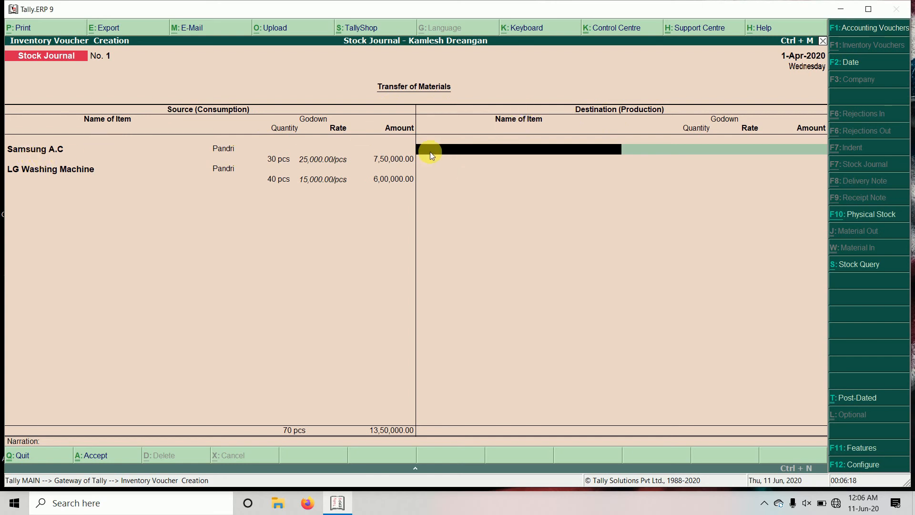
Step: Enter Samsung A.C as a destination item in godown Bhanpuri with 30 pcs, keeping the default rate and amount
type("s")
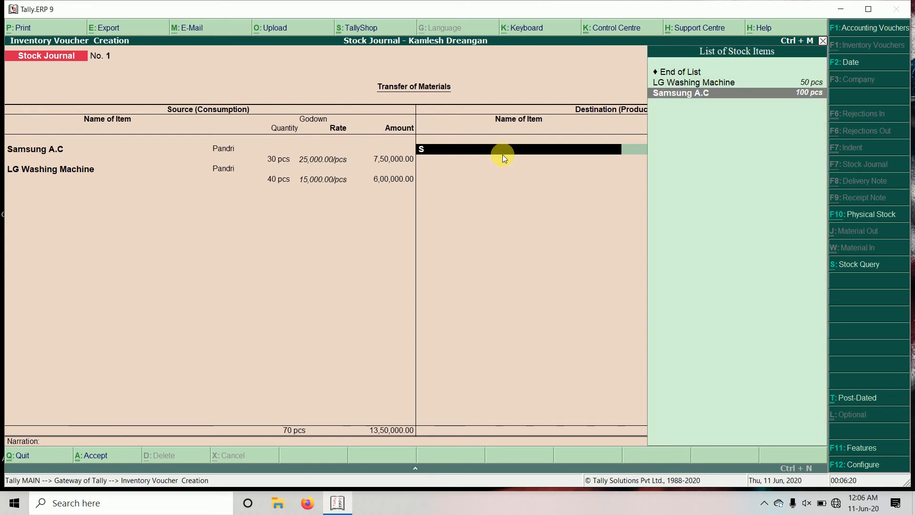
key("Return")
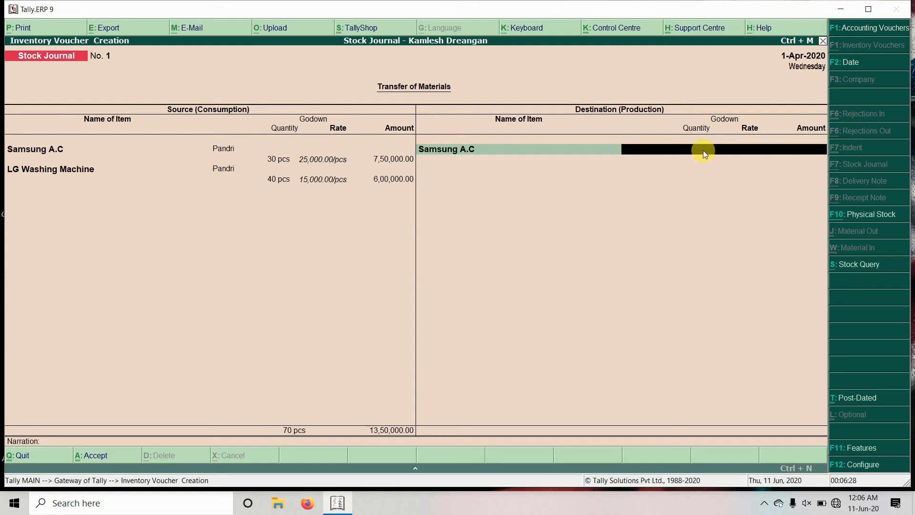
type("B")
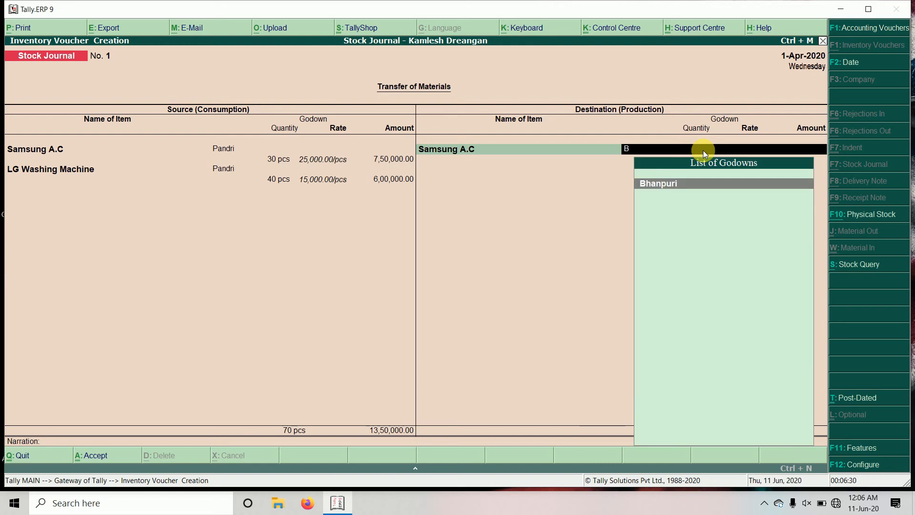
key("Return")
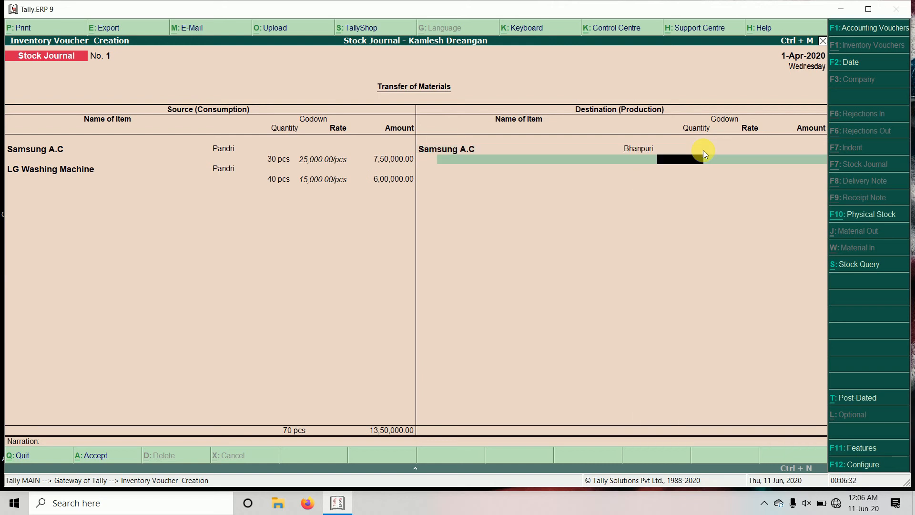
type("30")
key("Return")
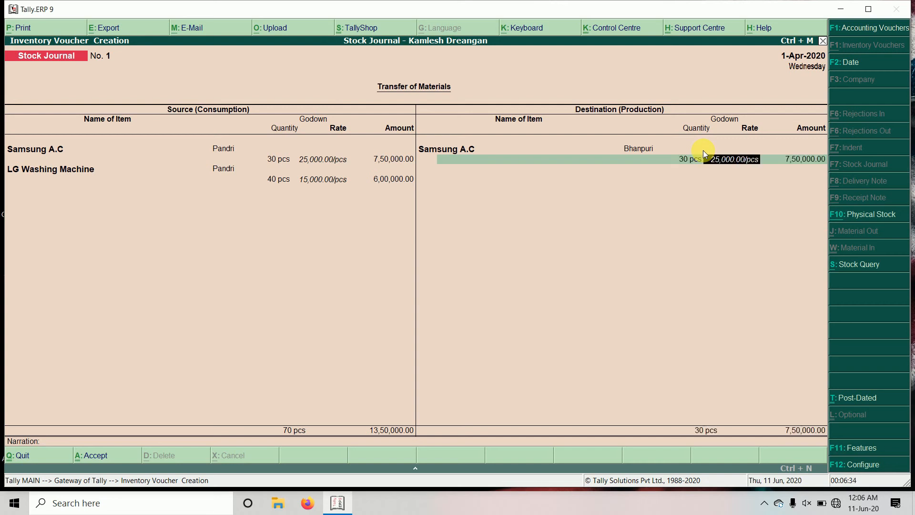
key("Return")
key("Return")
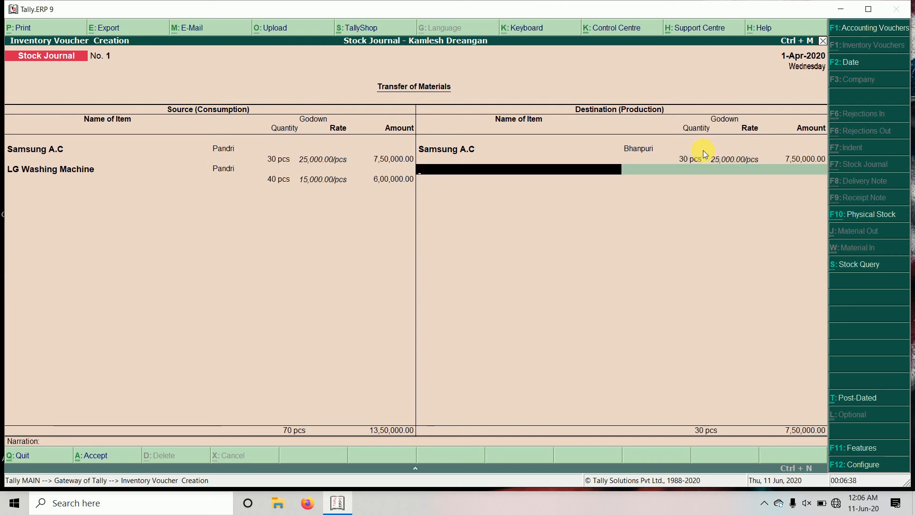
Step: Add LG Washing Machine as a destination item in godown Bhanpuri with 40 pcs at the default rate
type("l")
key("Return")
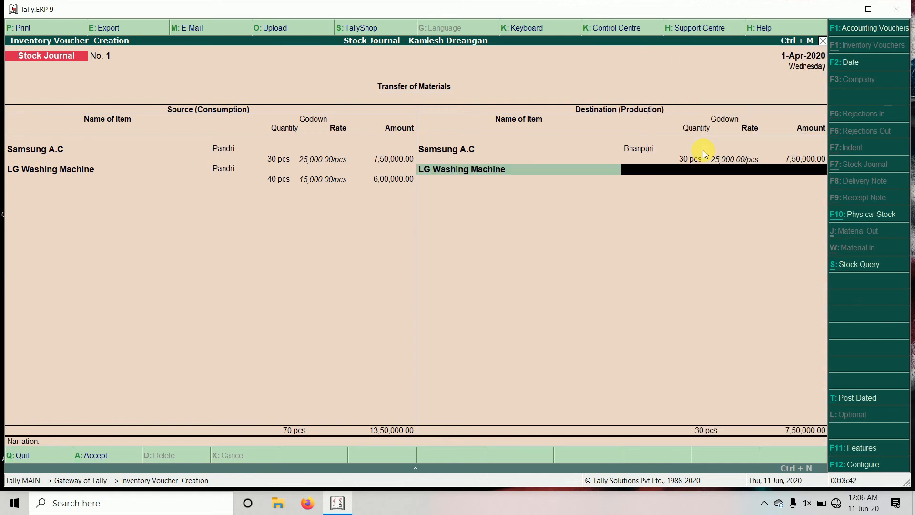
key("Return")
key("Return")
key("Down")
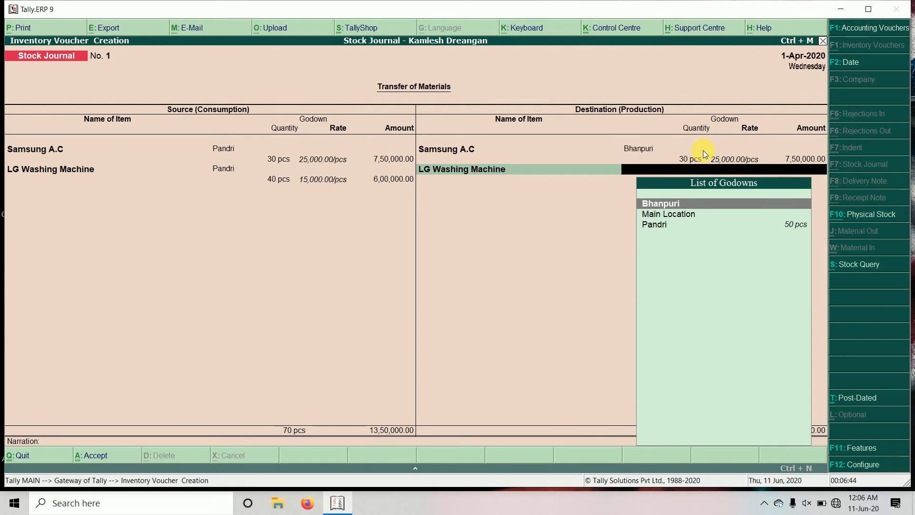
key("Return")
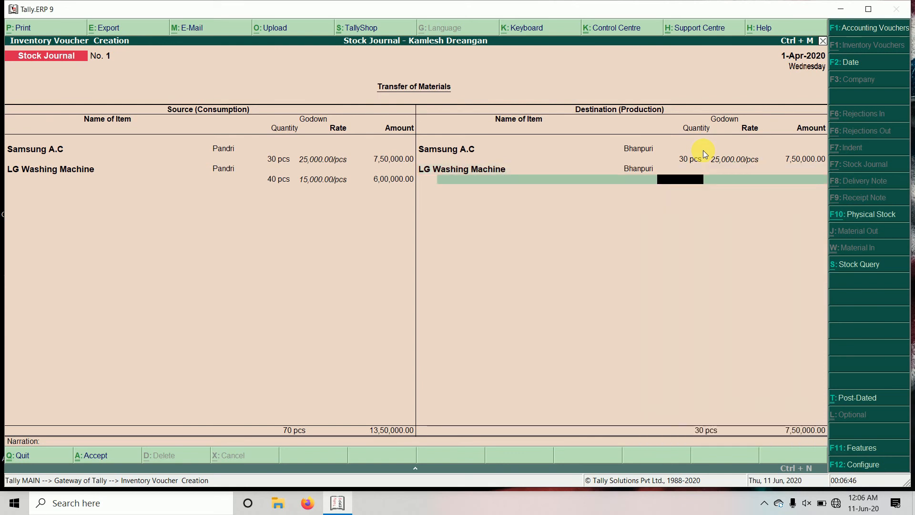
type("40")
key("Return")
key("Return")
key("Return")
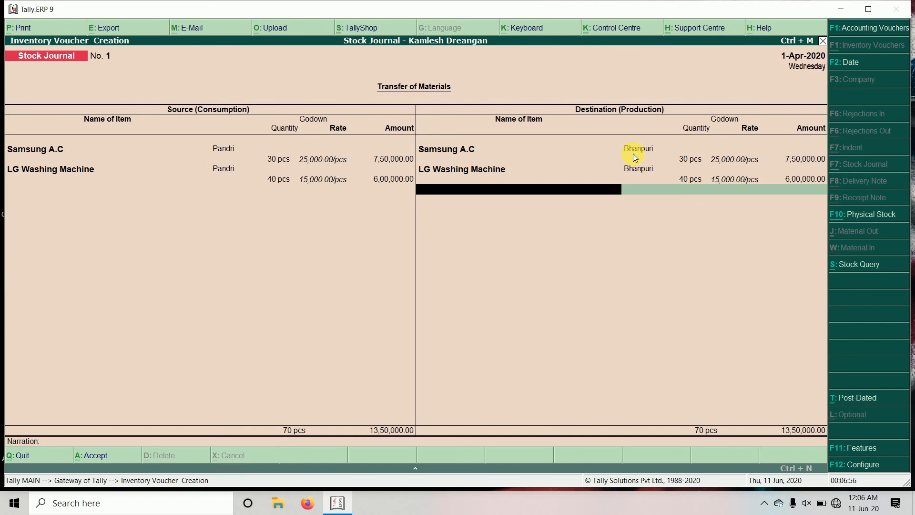
Step: End the destination list, save the stock journal without a narration, and return to the Gateway of Tally
key("Return")
key("Return")
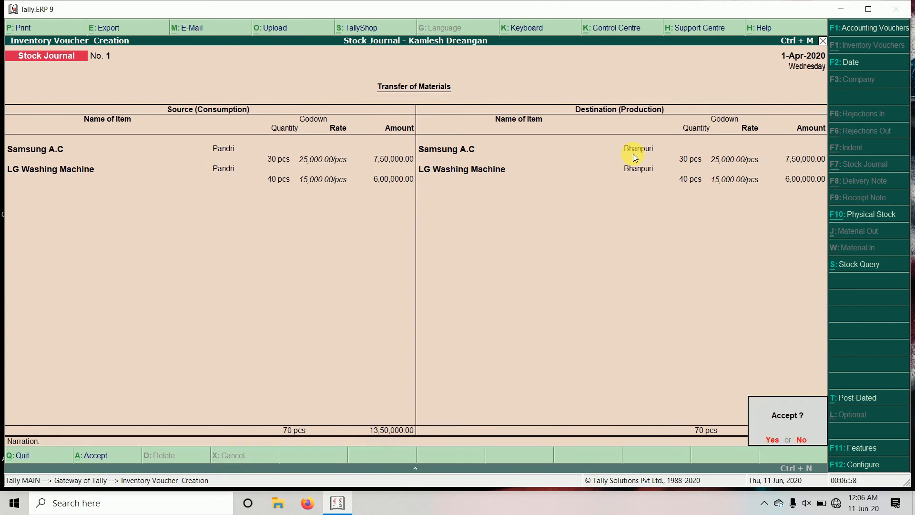
key("Return")
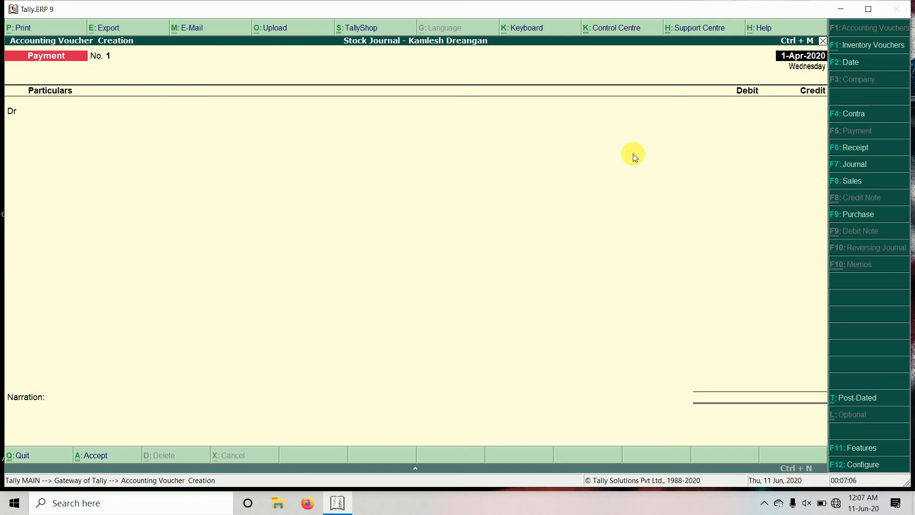
key("Escape")
key("y")
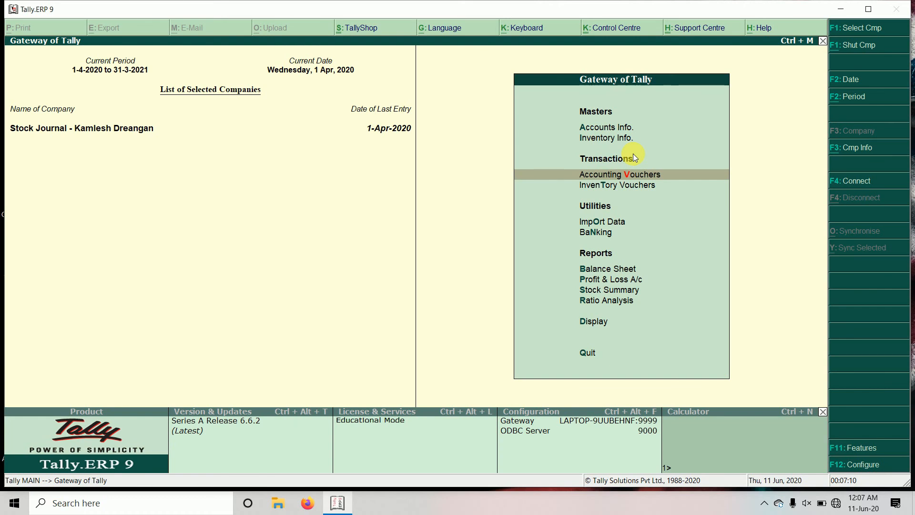
Step: Open the Statements of Inventory among the display reports
key("Down")
key("Down")
key("Down")
key("Down")
key("Down")
key("Down")
key("Down")
key("Down")
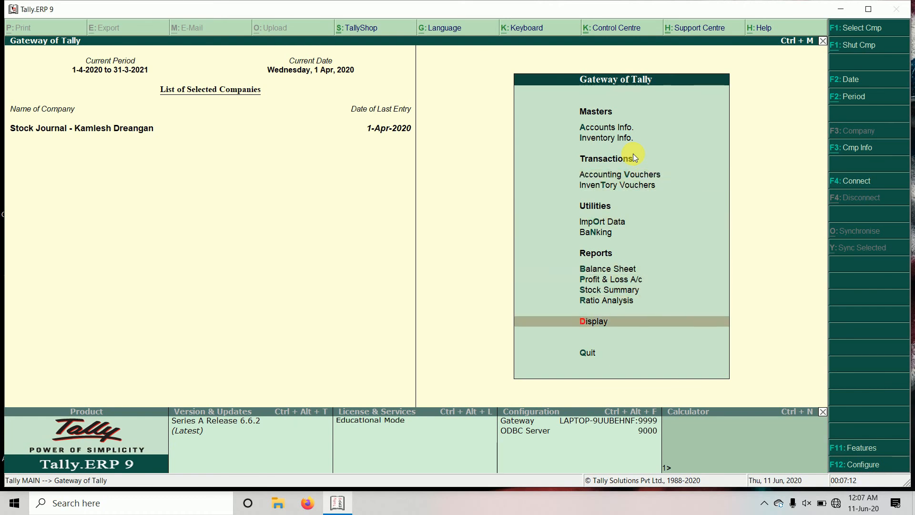
key("Return")
key("Down")
key("Down")
key("Down")
key("Down")
key("Down")
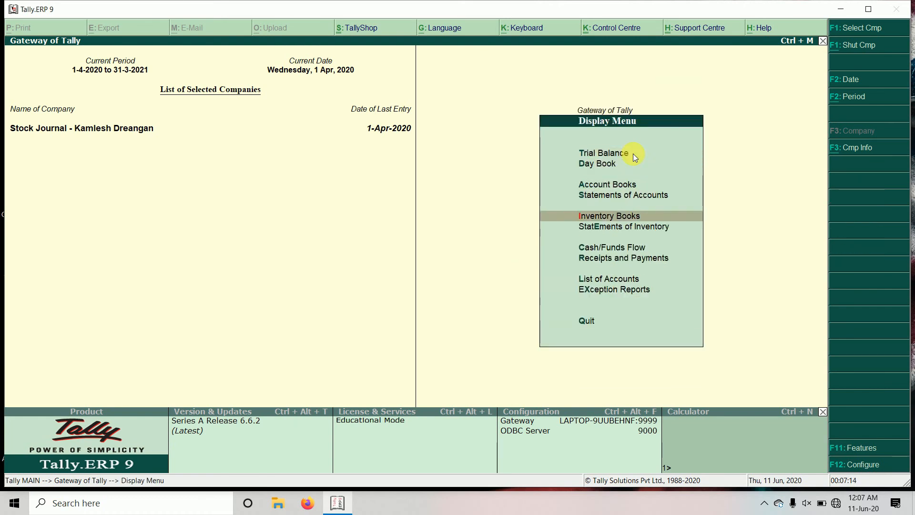
left_click(646, 230)
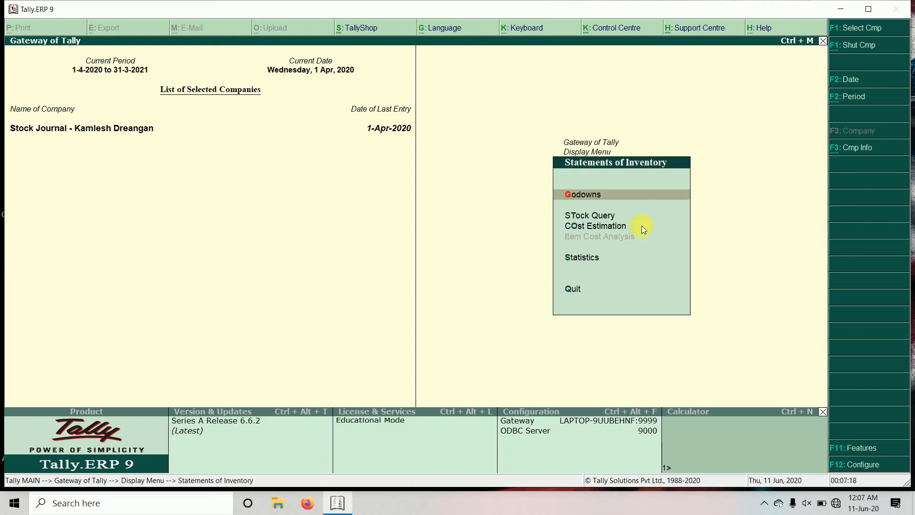
Step: Display the godown summary for Pandri to check its closing stock after the transfer
key("Return")
key("Down")
key("Down")
key("Down")
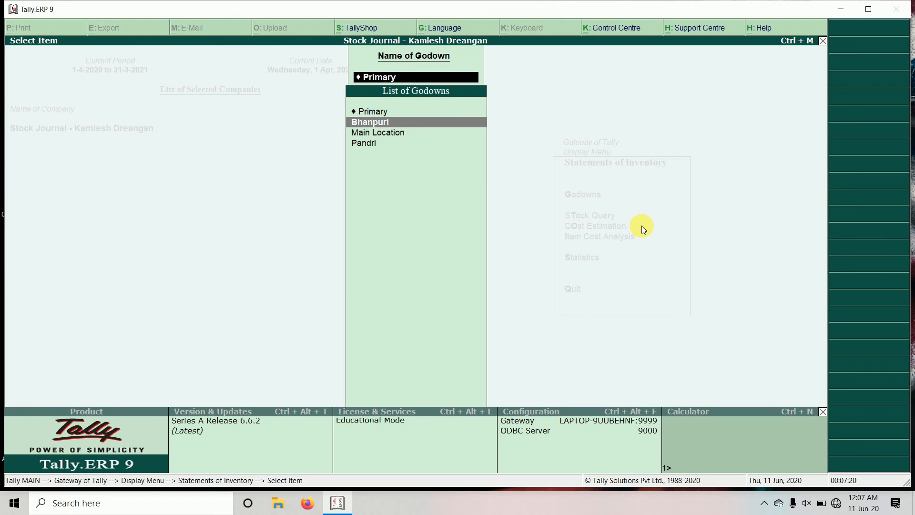
key("Return")
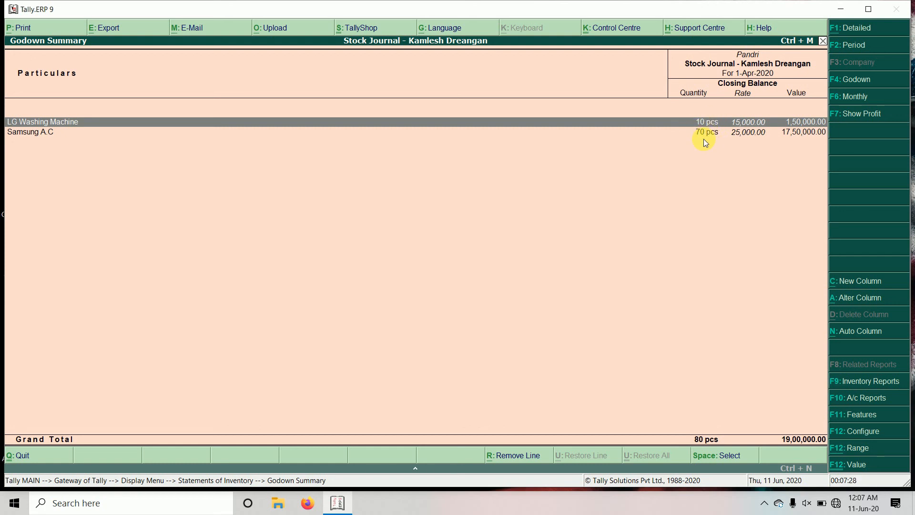
Step: Return to the godown list and display the godown summary for Bhanpuri to check the transferred stock
key("Escape")
key("Up")
key("Up")
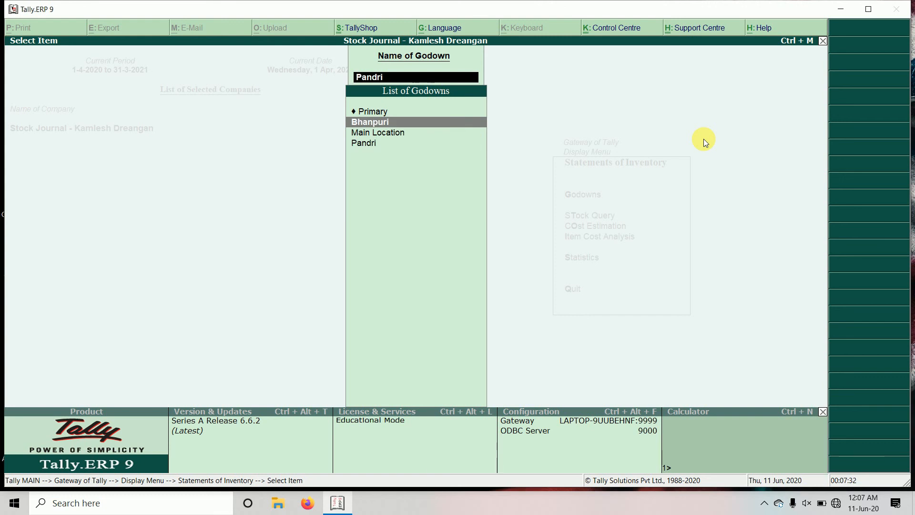
key("Return")
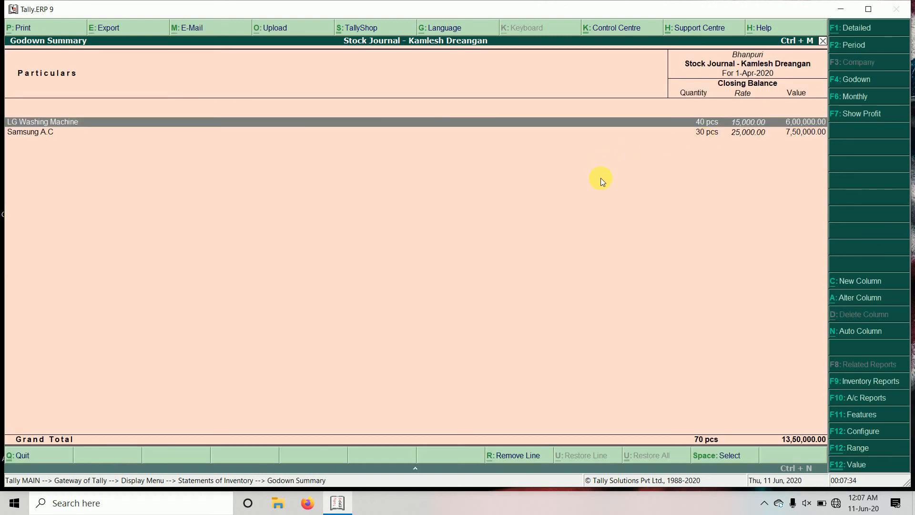